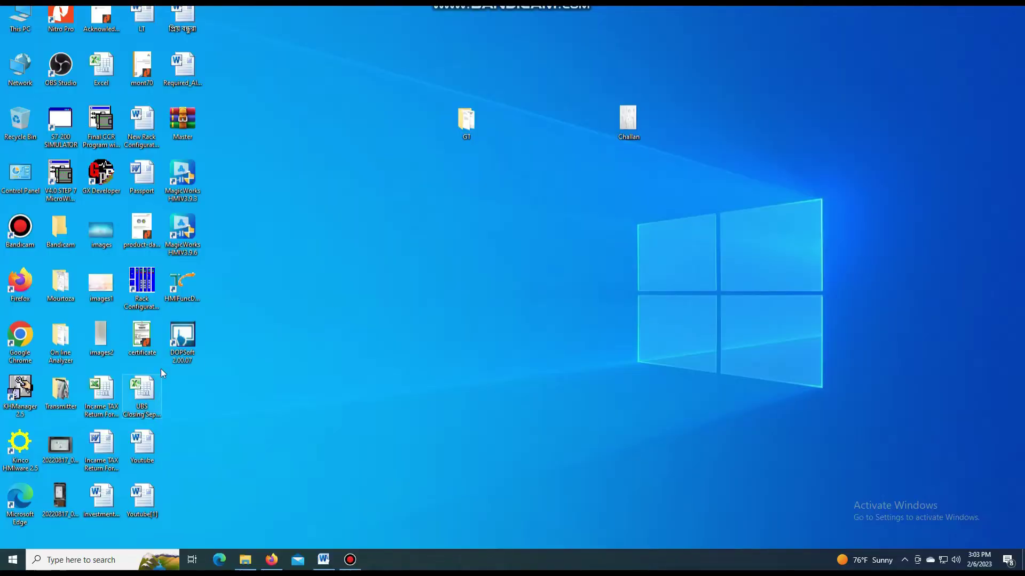
# Launch DOPSoft and confirm the Disable Protection password to start uploading from the HMI.
pyautogui.doubleClick(190, 343)
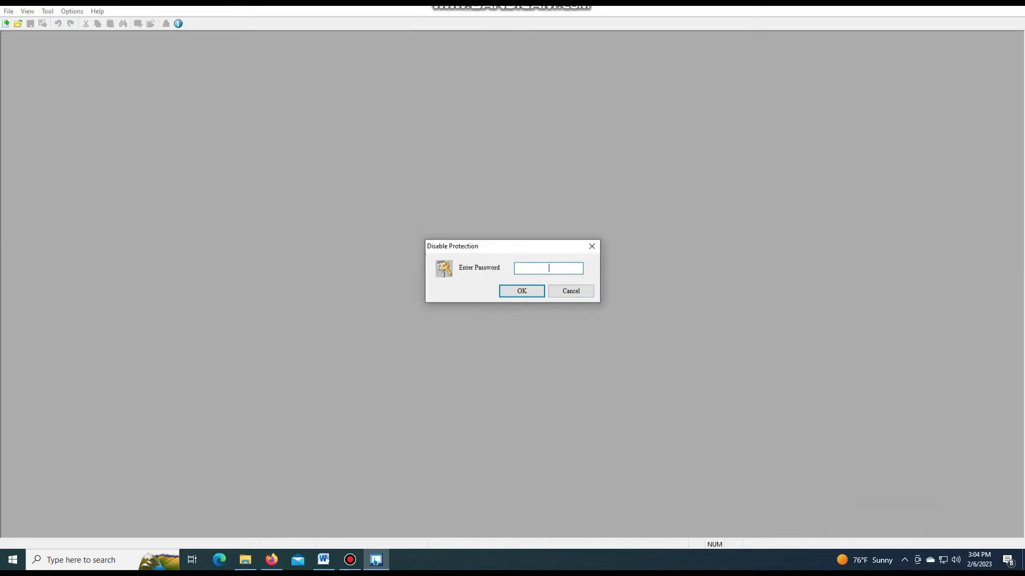
pyautogui.click(522, 293)
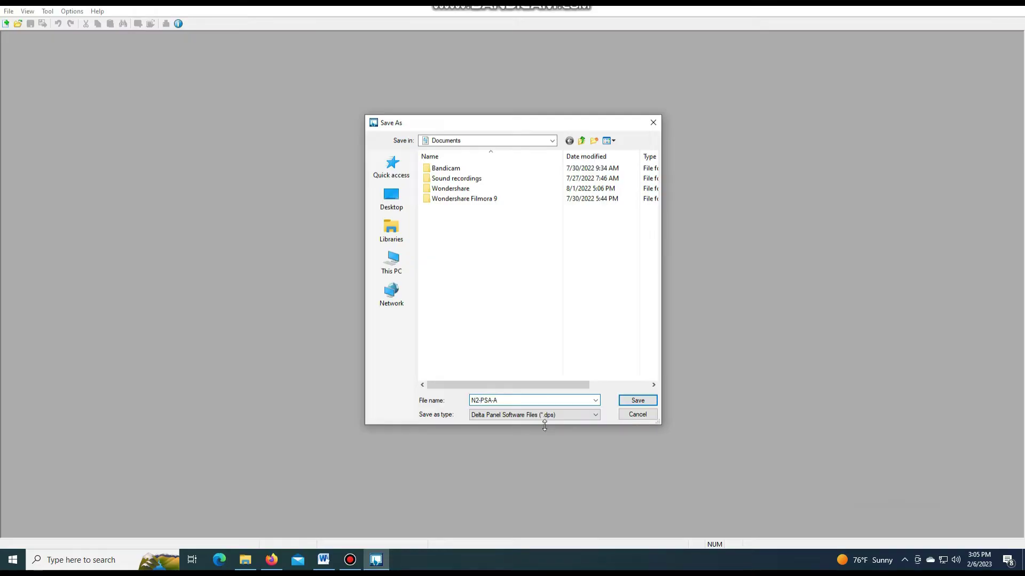
# Browse to This PC > Documents (F:) > HMI BACKUP_20.11.2021.
pyautogui.click(392, 265)
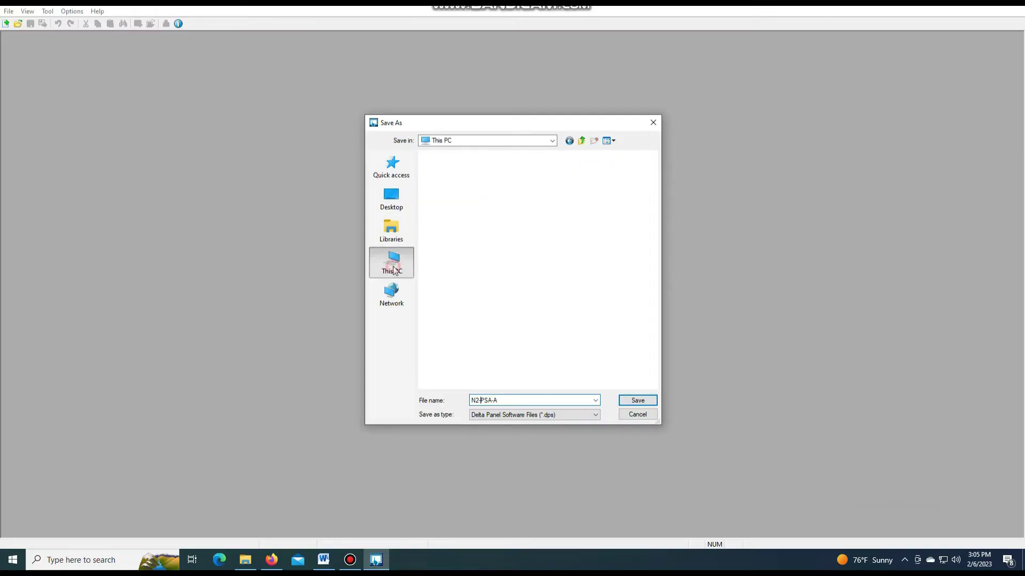
pyautogui.scroll(-2, 592, 318)
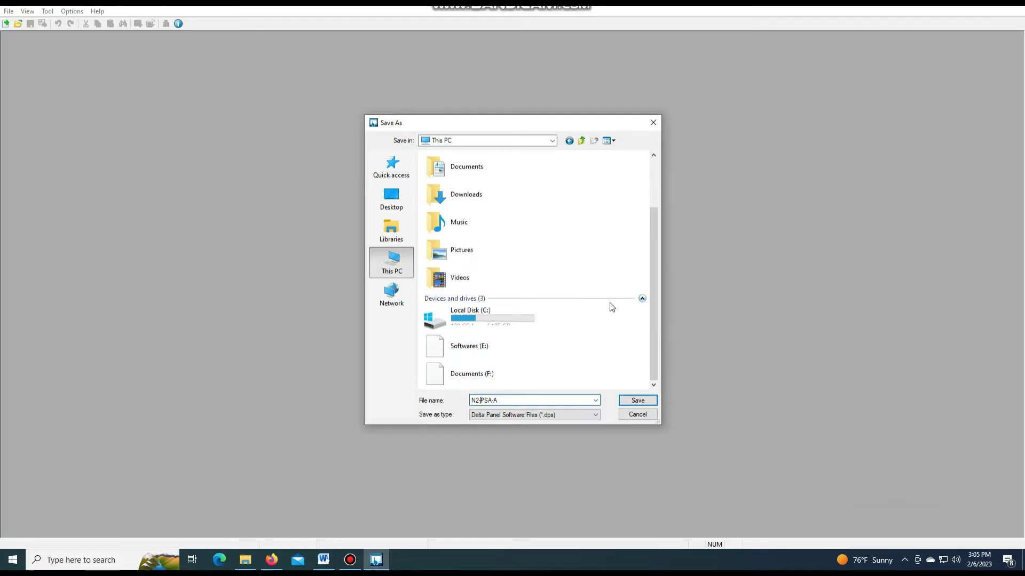
pyautogui.doubleClick(472, 370)
pyautogui.scroll(-3, 517, 304)
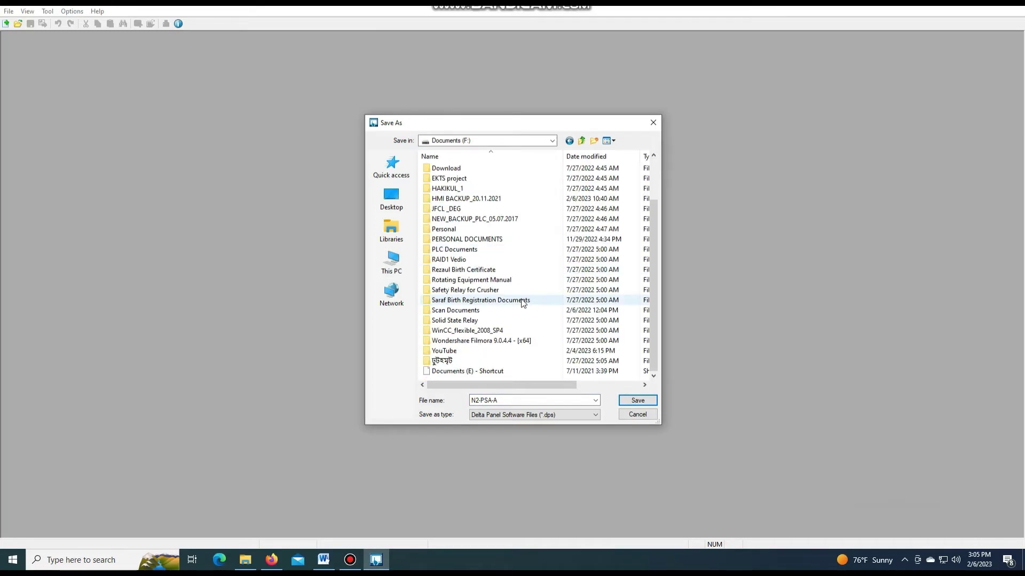
pyautogui.doubleClick(457, 198)
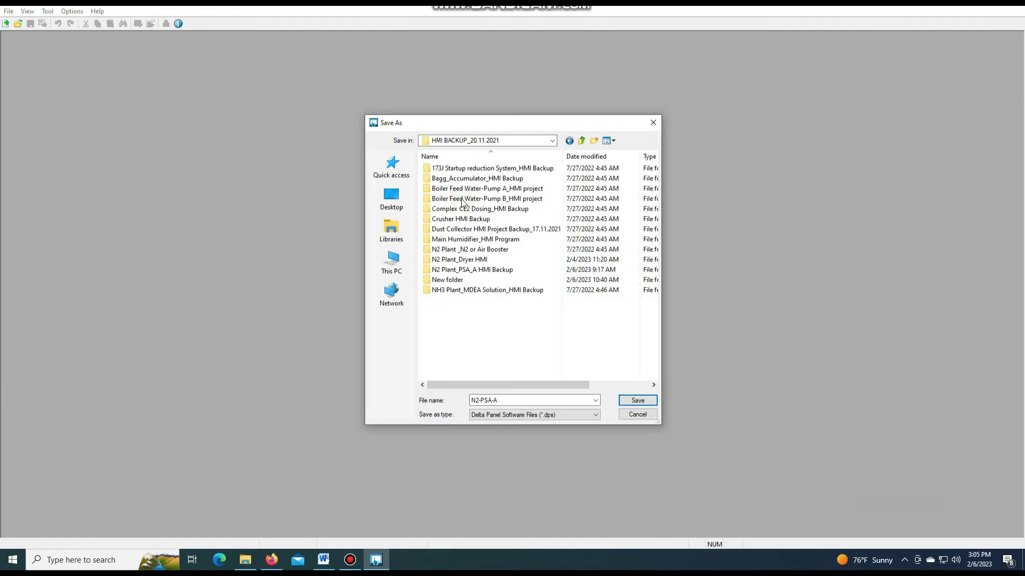
# Create a new folder there named N2 Plant-PSA A.
pyautogui.rightClick(473, 324)
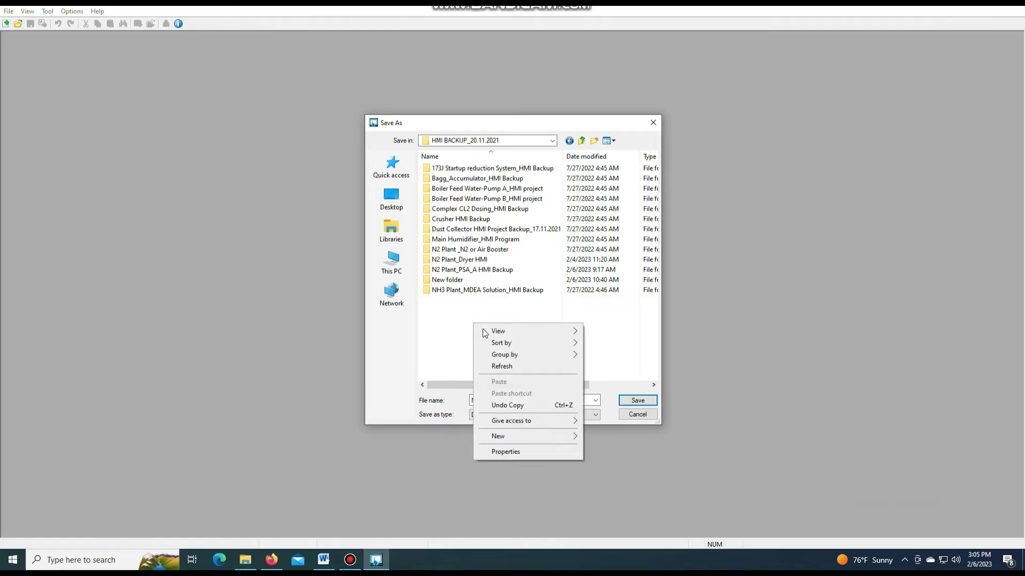
pyautogui.moveTo(520, 437)
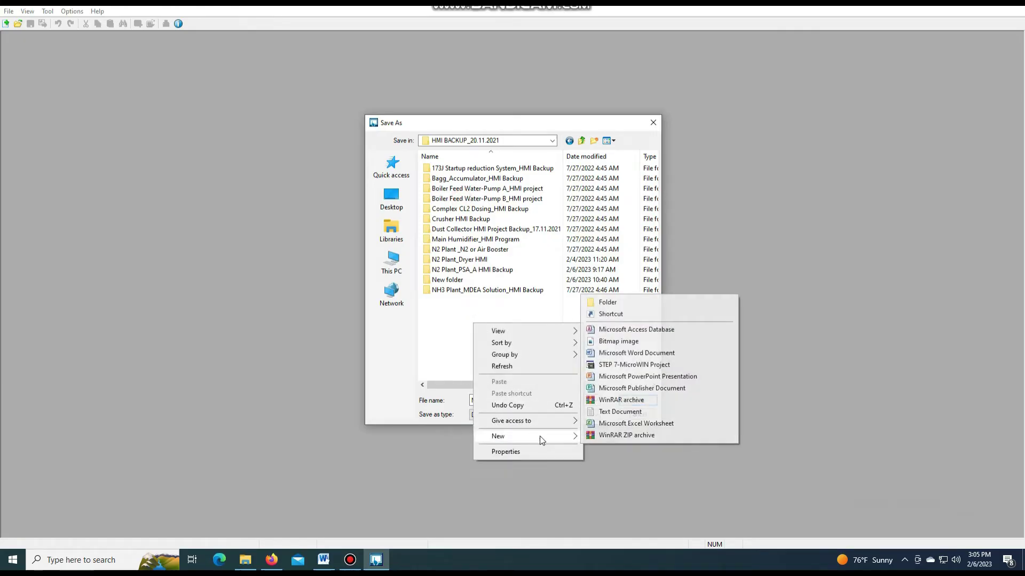
pyautogui.click(608, 304)
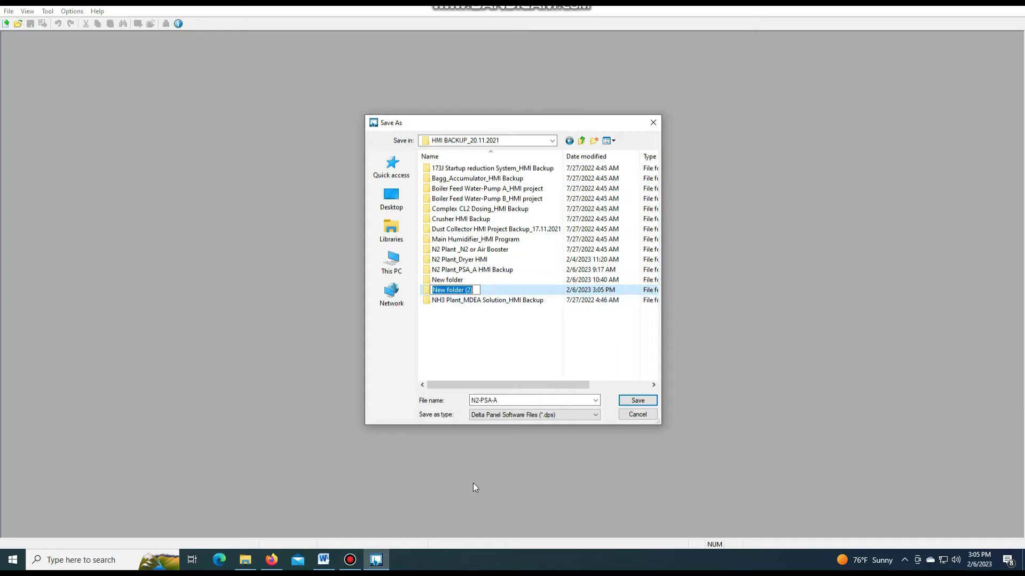
pyautogui.write('N')
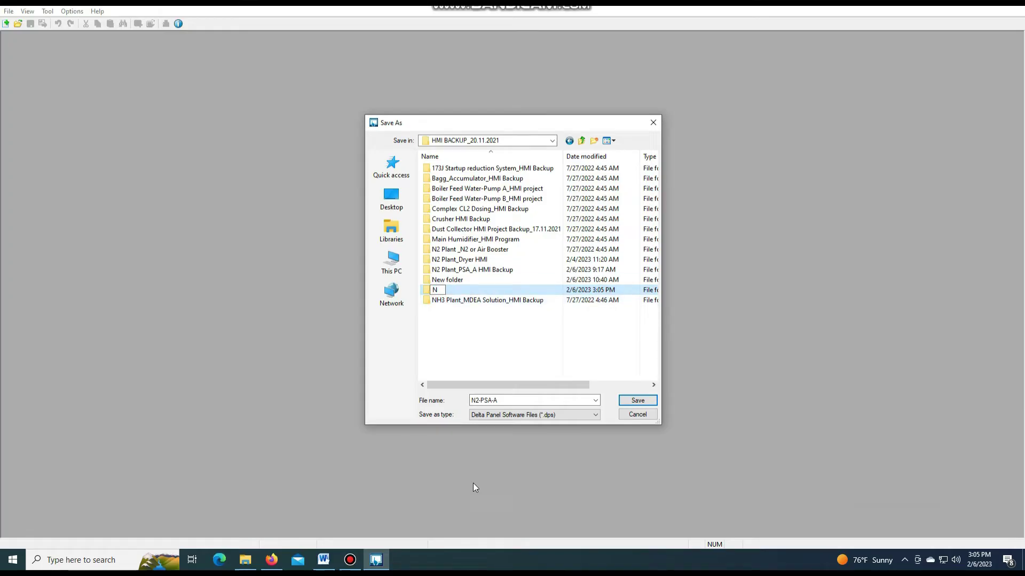
pyautogui.write('1')
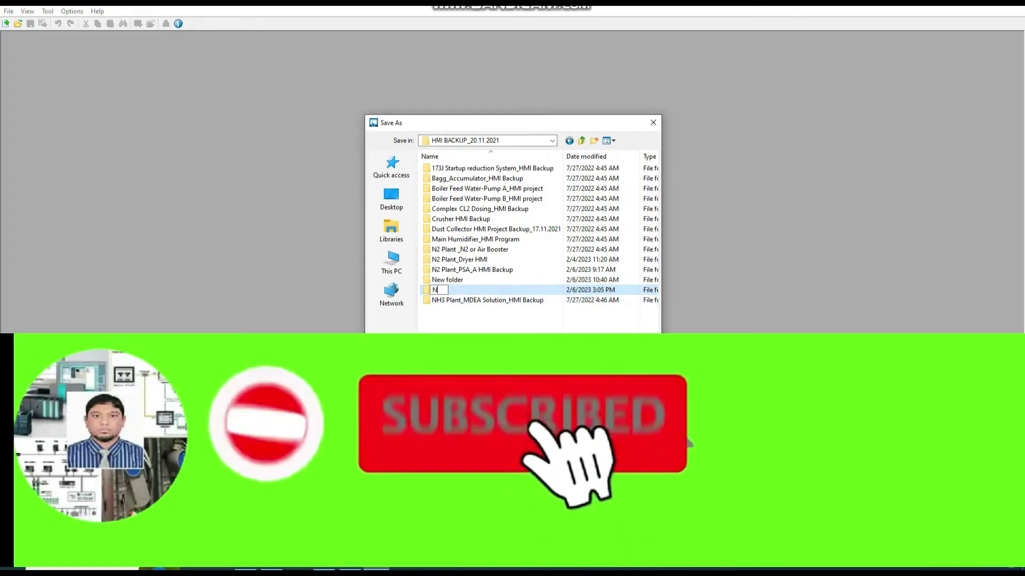
pyautogui.press('BackSpace')
pyautogui.write('2 Pl')
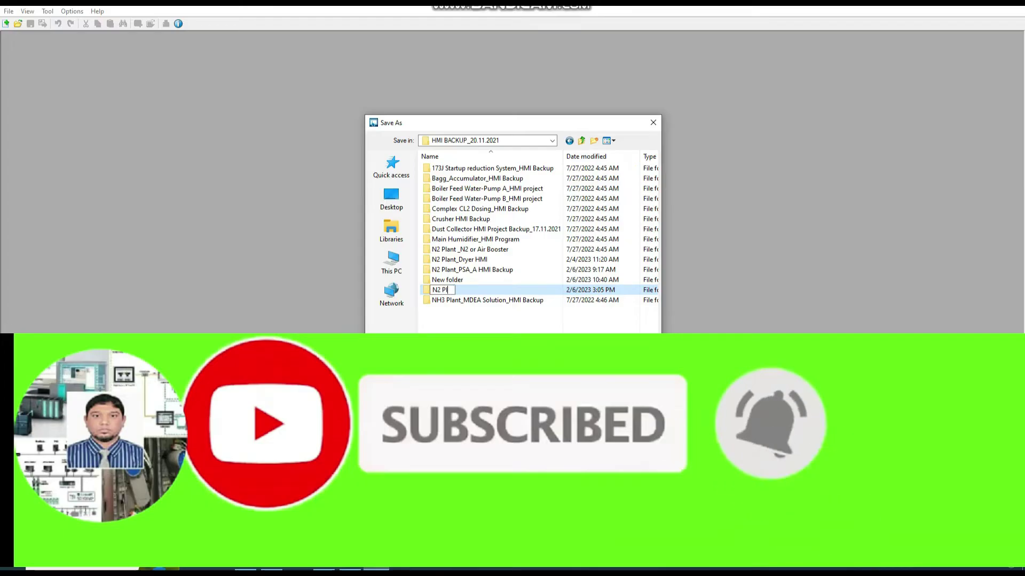
pyautogui.write('an')
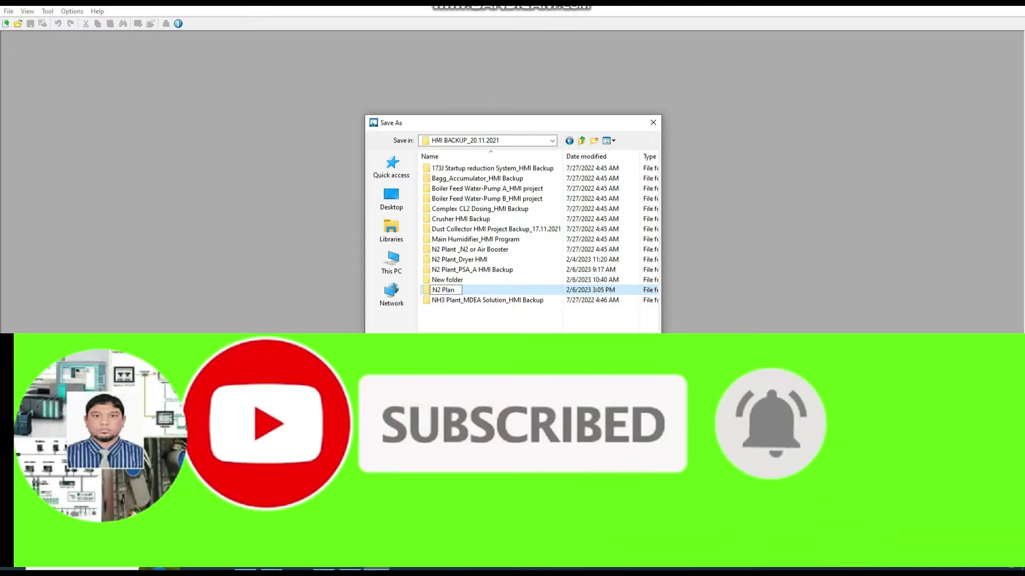
pyautogui.write('t-')
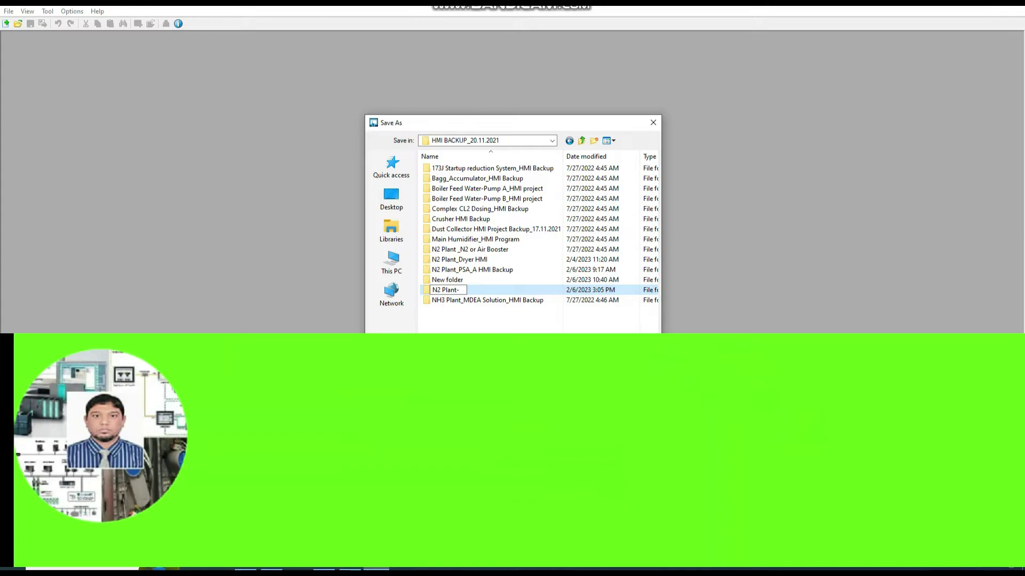
pyautogui.write('PSA A')
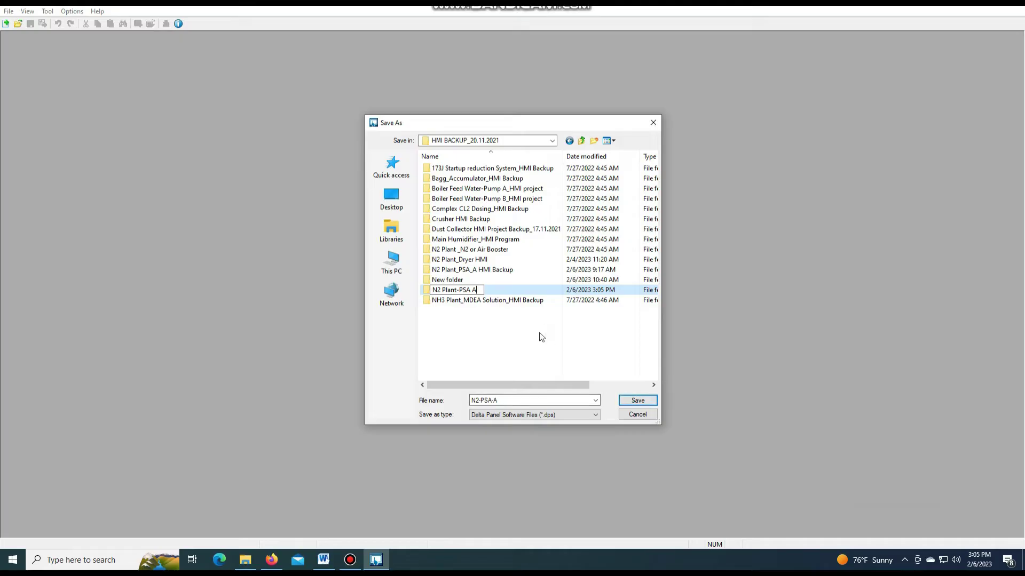
pyautogui.click(496, 293)
# Save the uploaded project as N2-PSA-A inside the New folder.
pyautogui.doubleClick(494, 292)
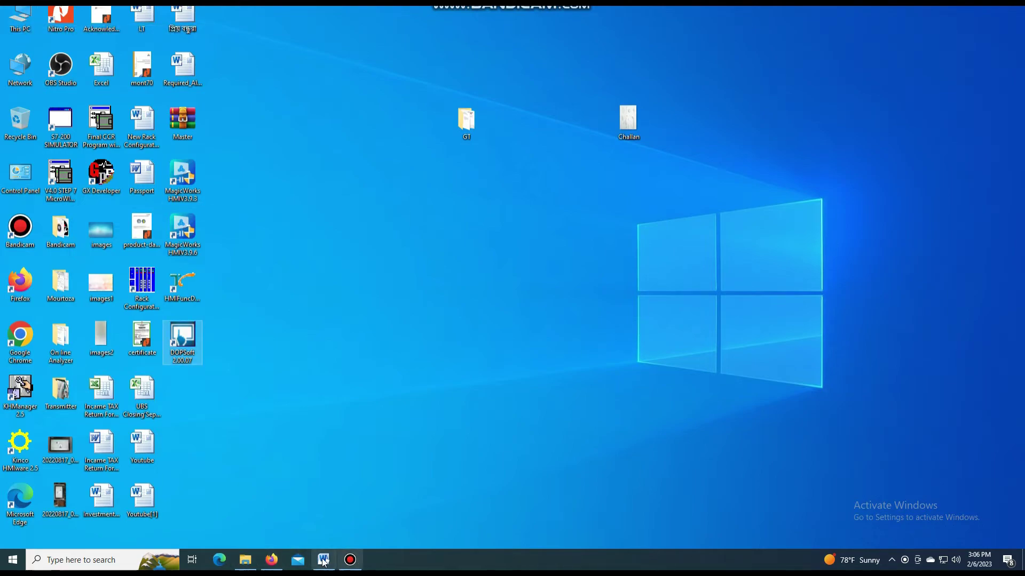
# Relaunch DOPSoft and reopen the saved N2-PSA-A project.
pyautogui.doubleClick(182, 343)
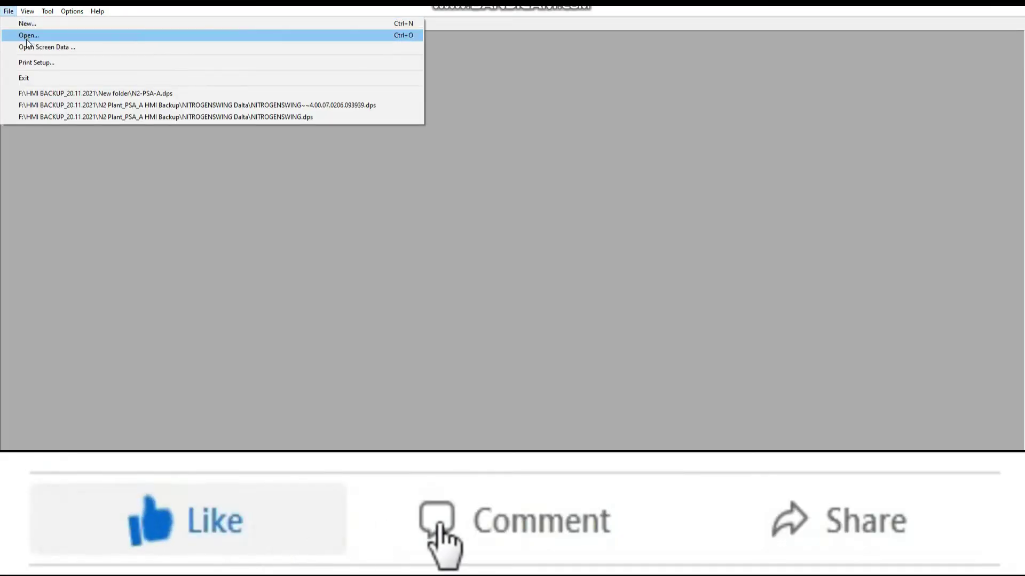
pyautogui.click(27, 37)
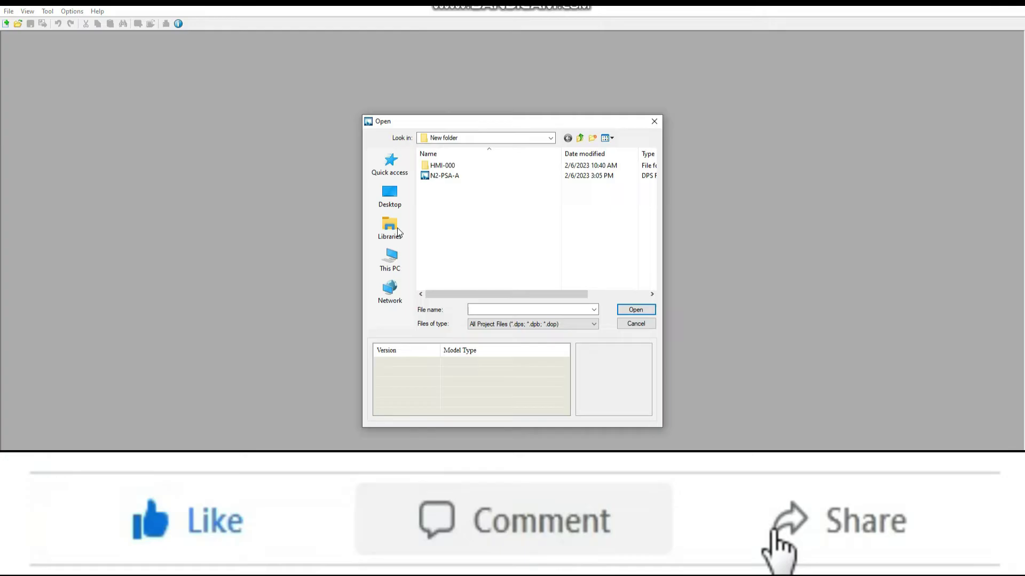
pyautogui.click(443, 176)
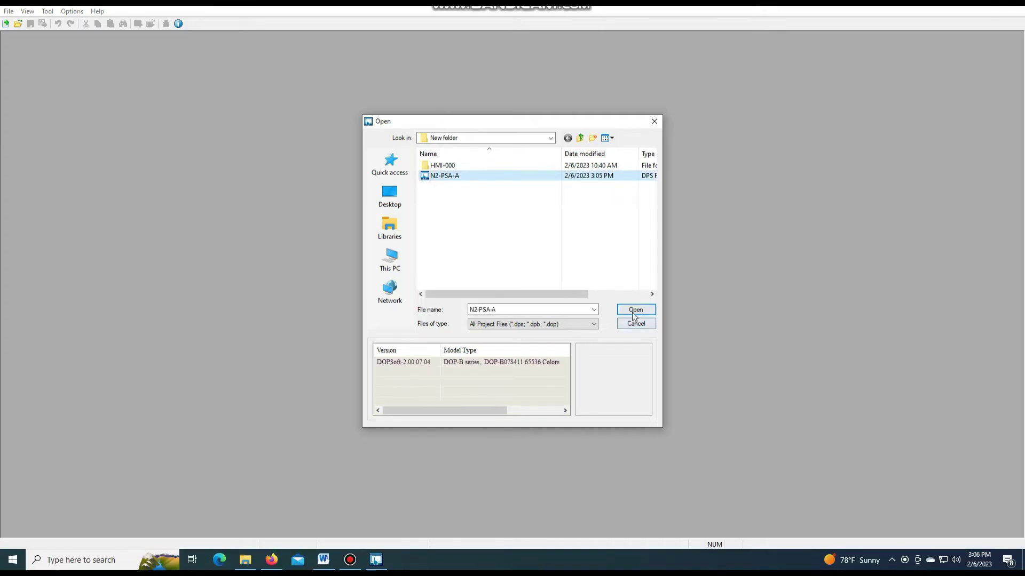
pyautogui.click(633, 311)
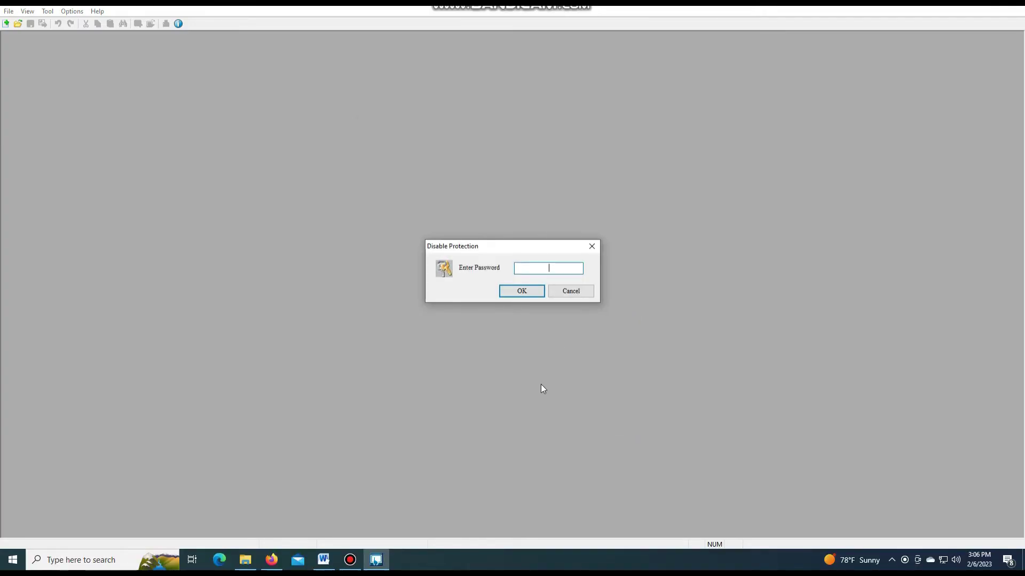
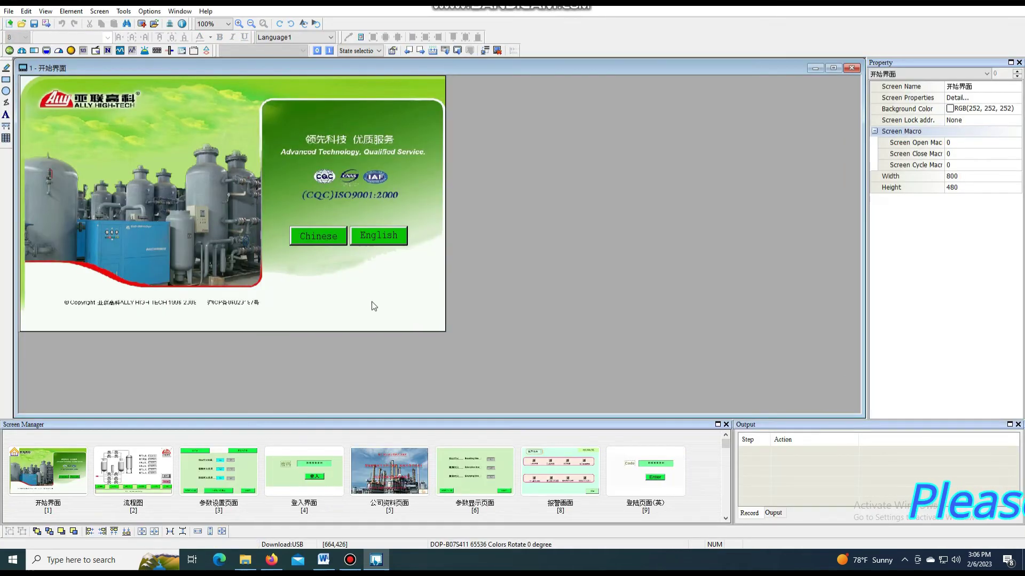
# Download All Data from the Tools menu to the connected HMI.
pyautogui.click(124, 12)
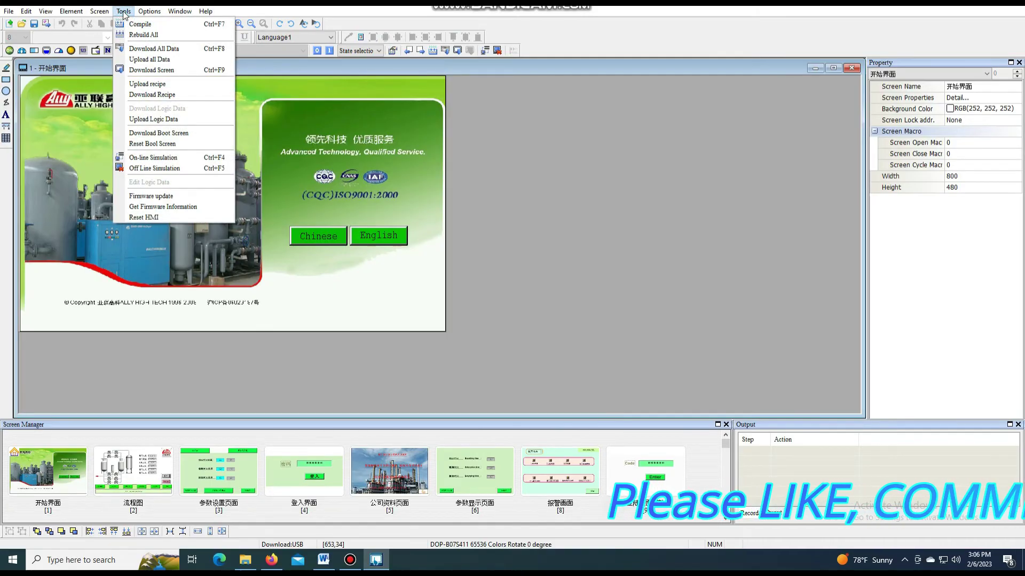
pyautogui.click(137, 49)
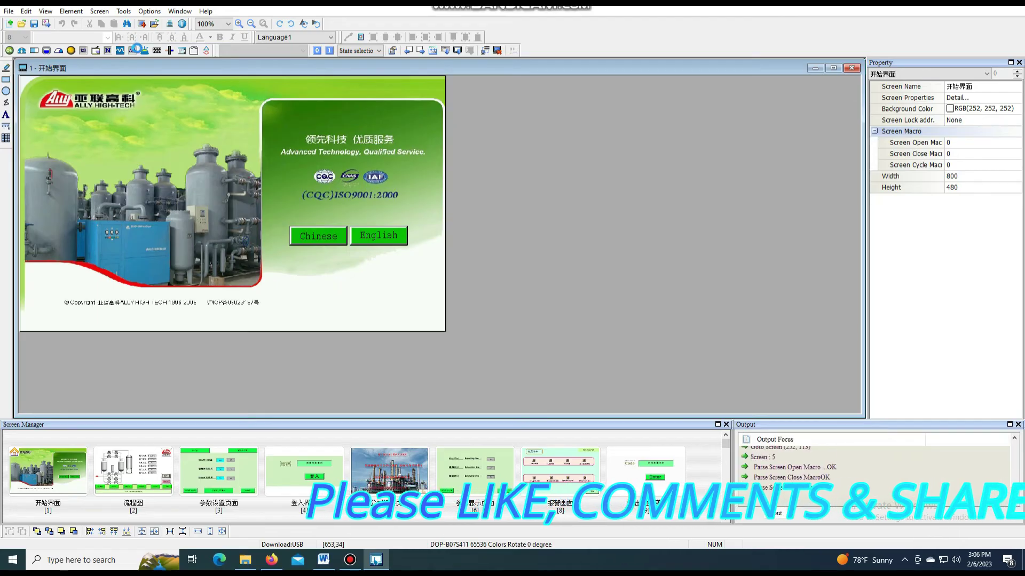